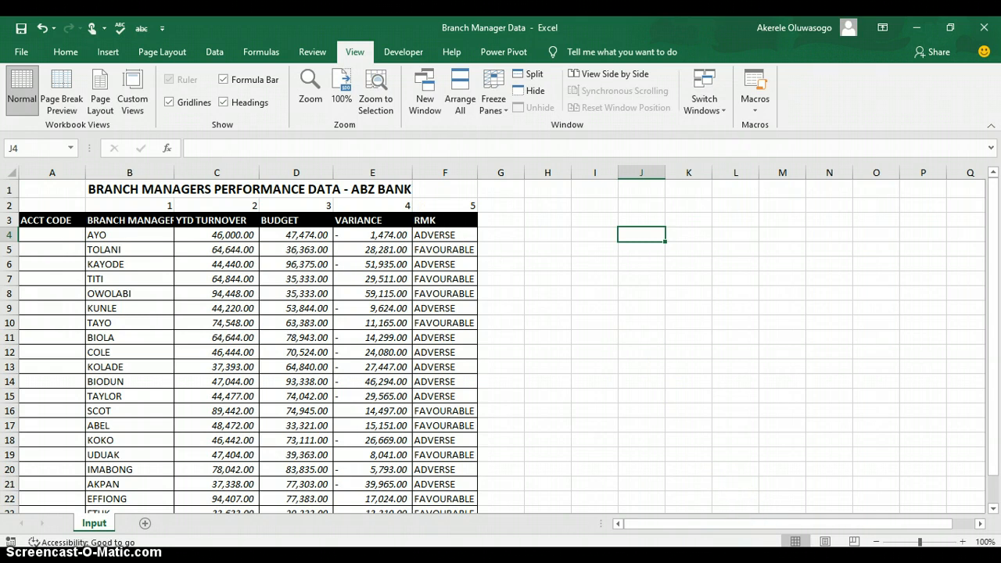
- Bring the Advanced Excel Masterclass Training workbook's Staff Performance Report sheet to the front
mouse_move(755, 560)
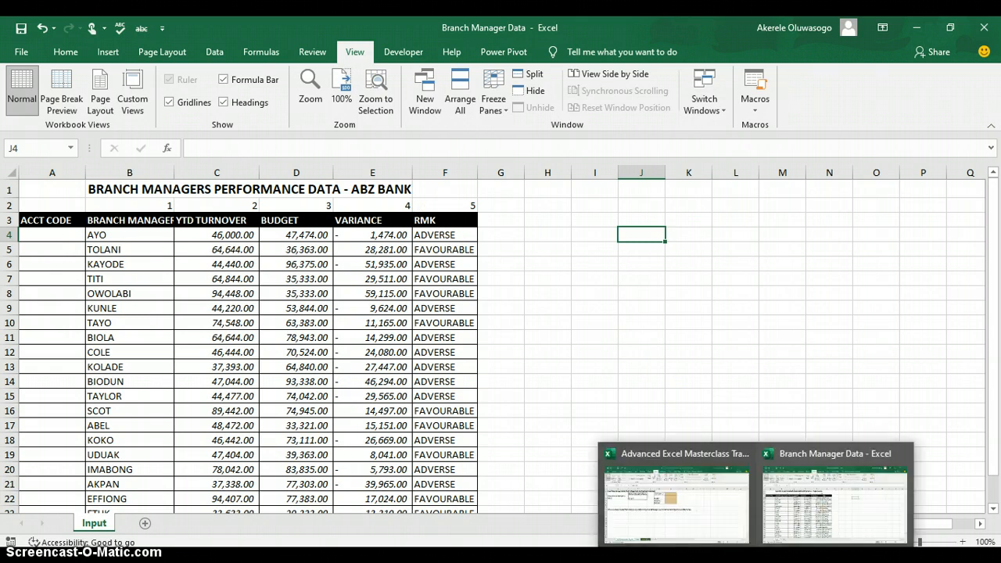
click(709, 503)
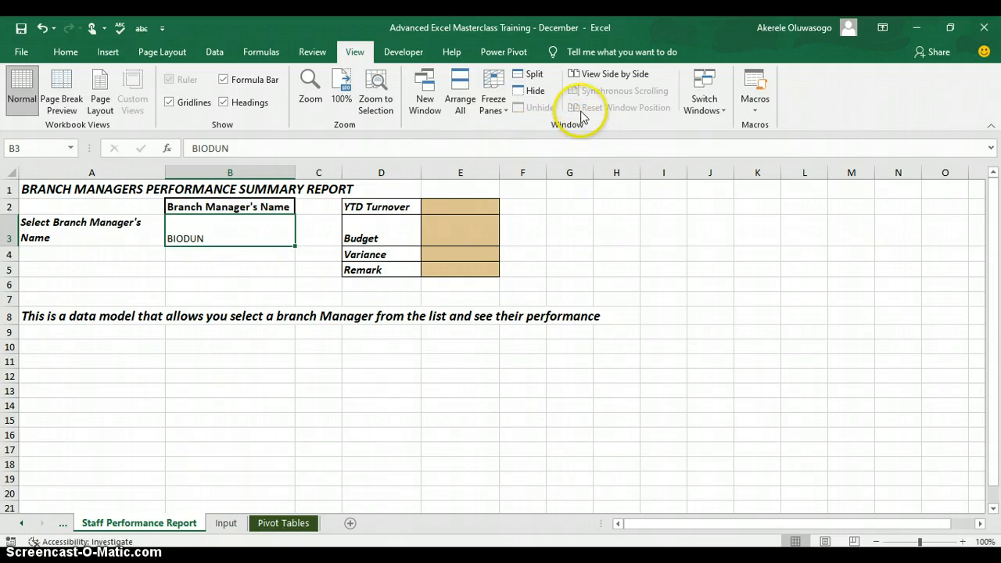
- Tile the Staff Performance Report and the Branch Manager Data workbook with View Side by Side
click(623, 80)
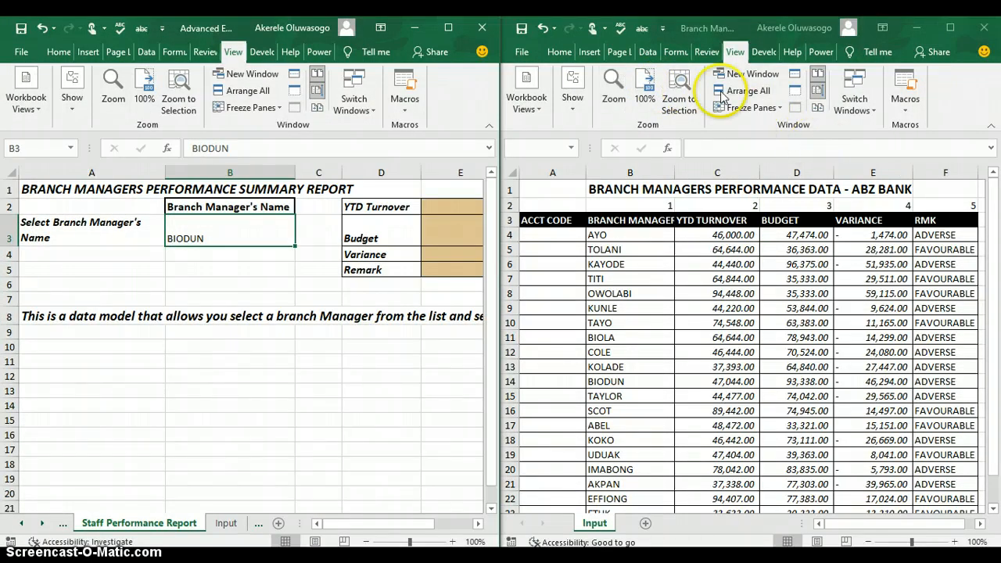
click(447, 106)
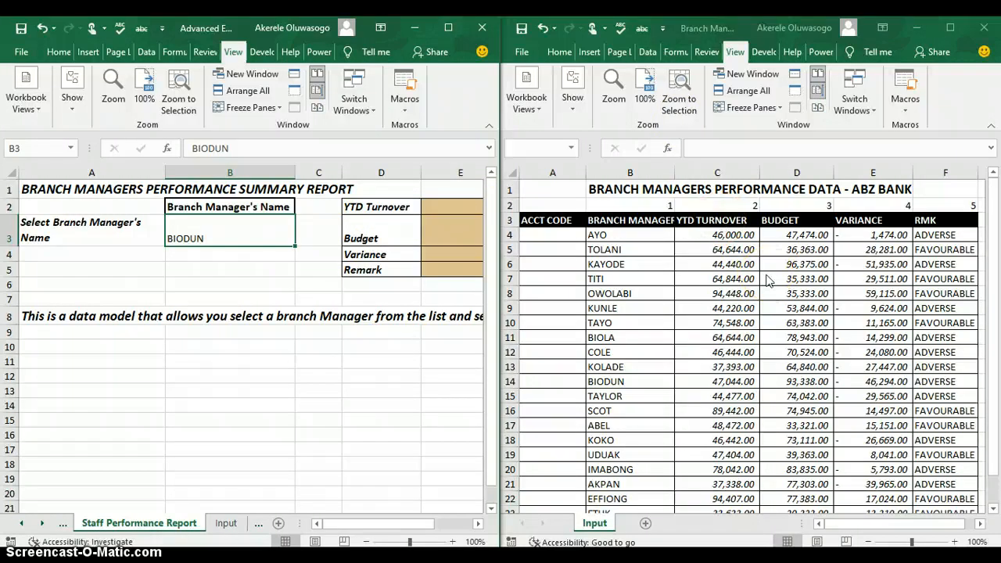
- Arrange the two workbook windows horizontally, stacked top and bottom
click(760, 96)
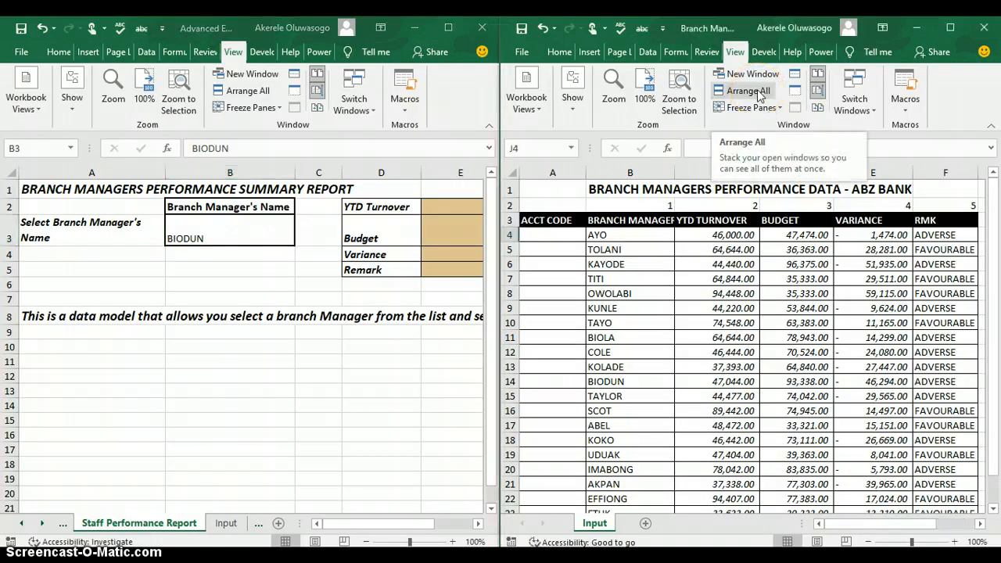
click(758, 94)
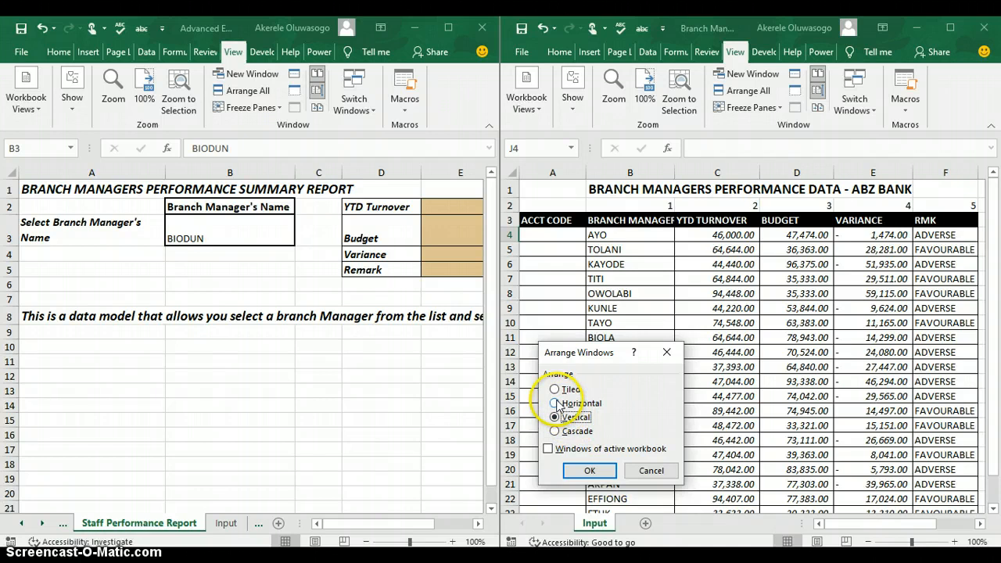
click(557, 405)
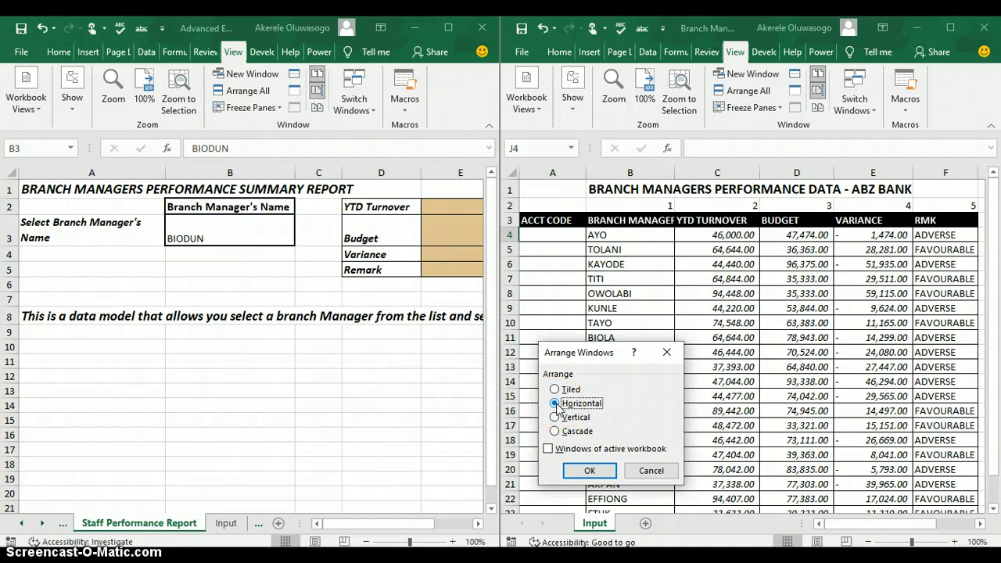
click(601, 473)
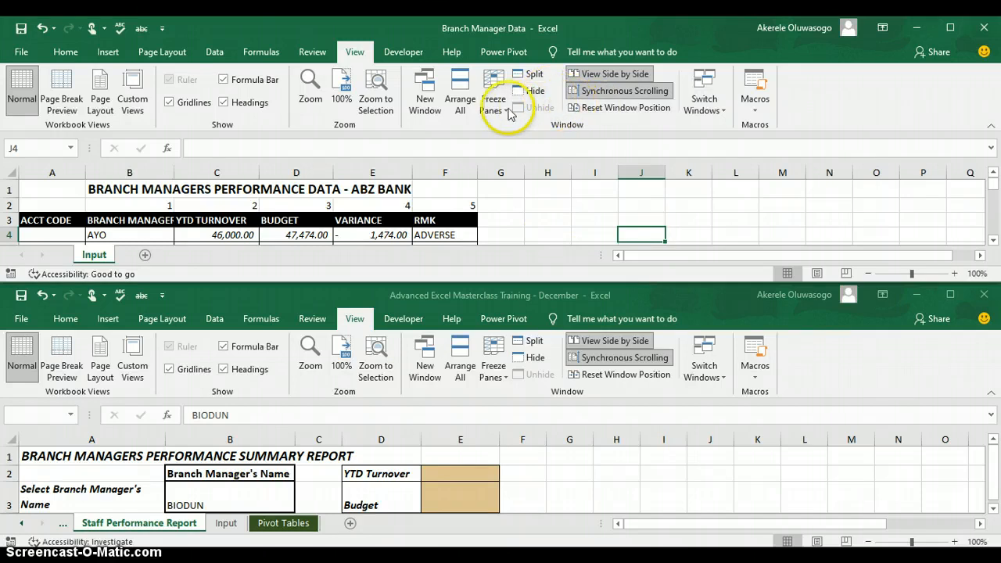
- Rearrange the workbook windows vertically, data workbook on the left, report on the right
click(464, 112)
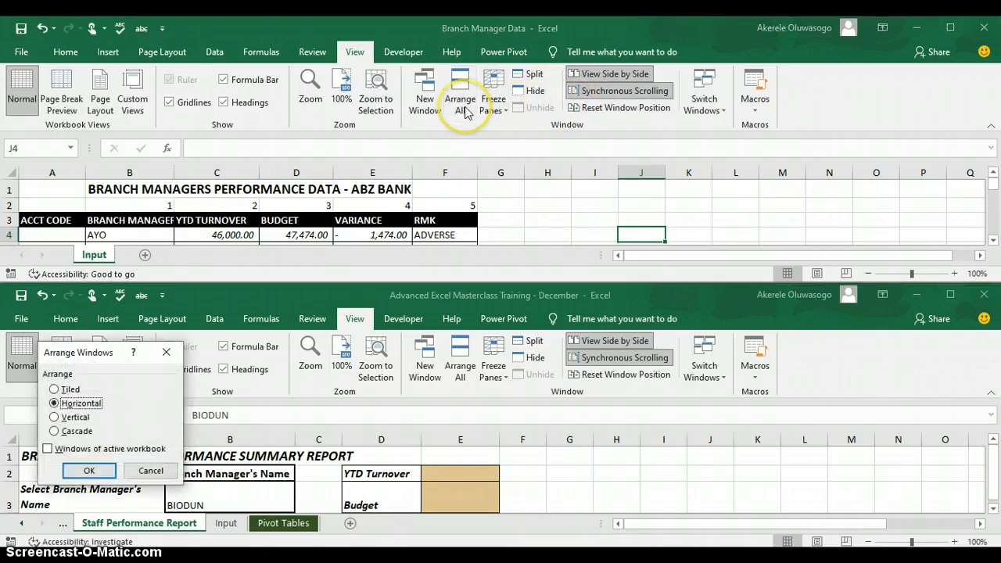
click(54, 417)
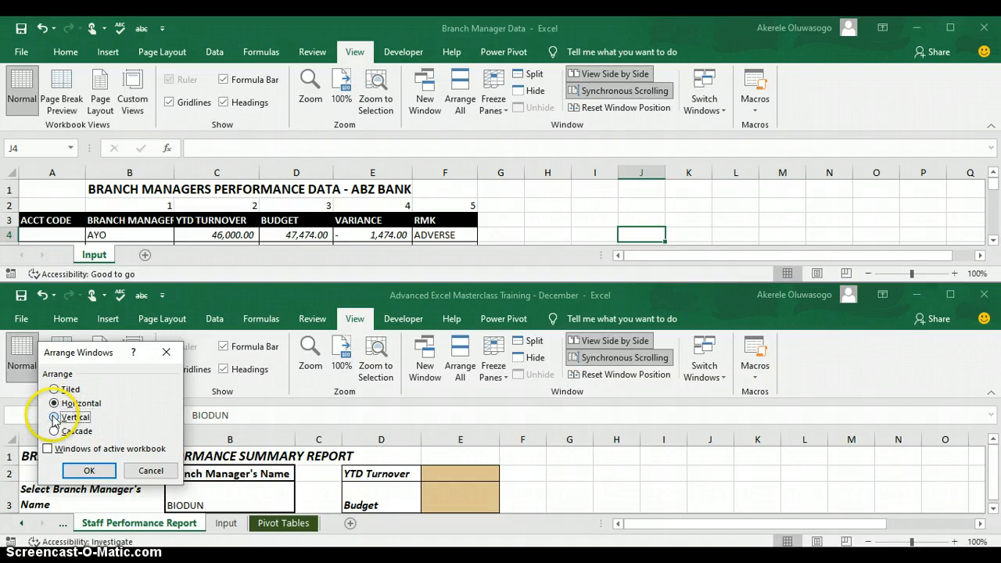
click(89, 471)
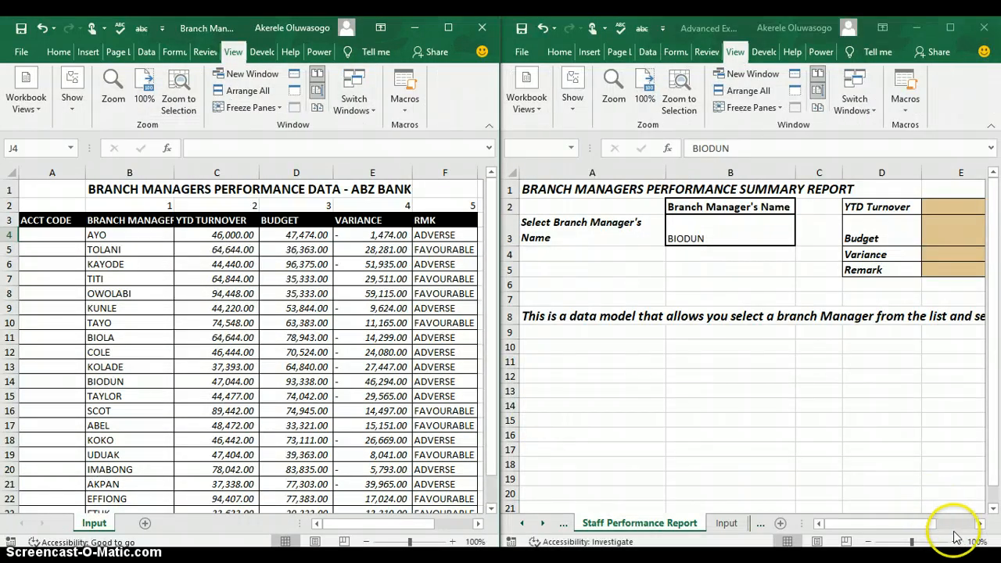
- In E2, start =VLOOKUP(B3, using the manager name in B3 as the lookup value
click(980, 528)
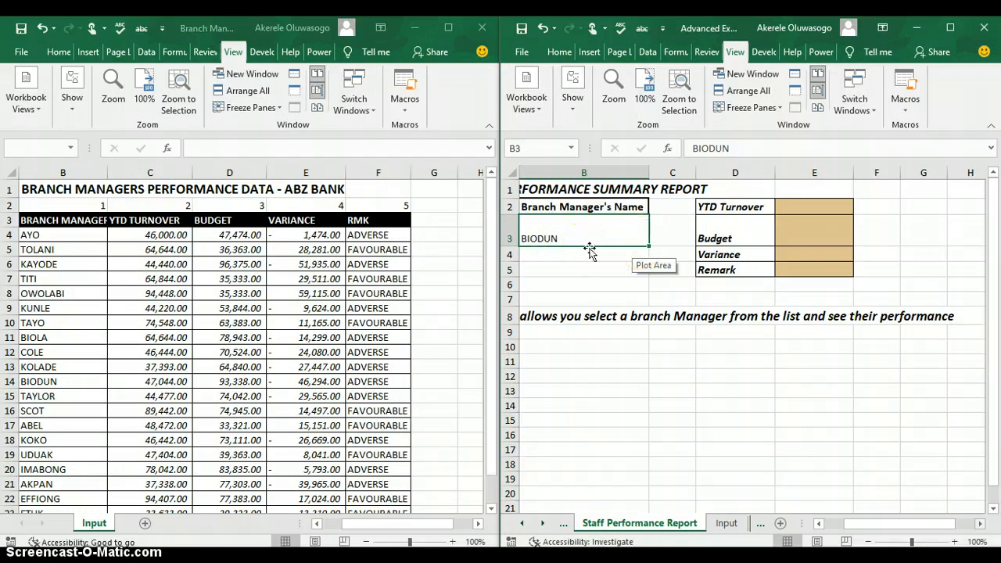
click(804, 211)
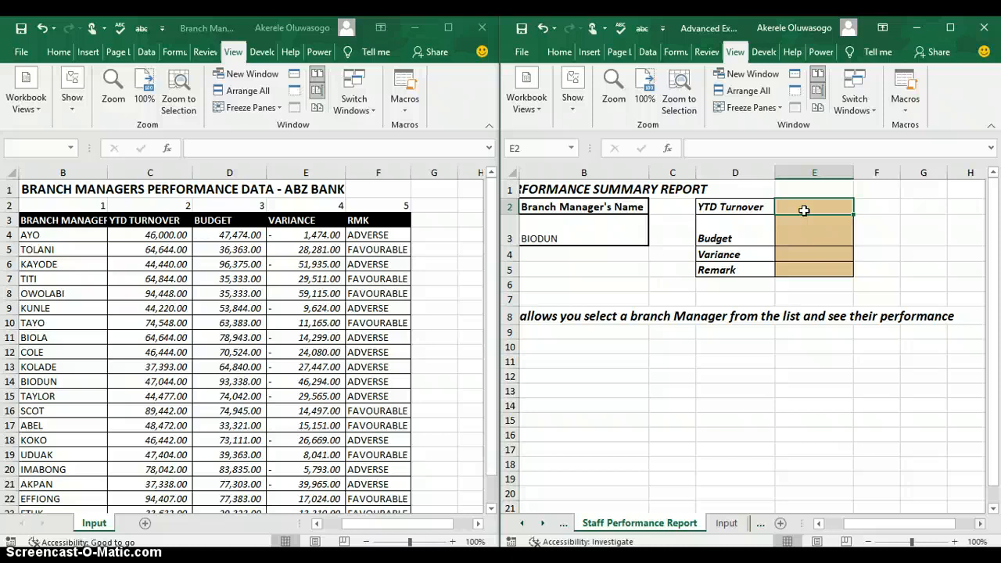
text(=)
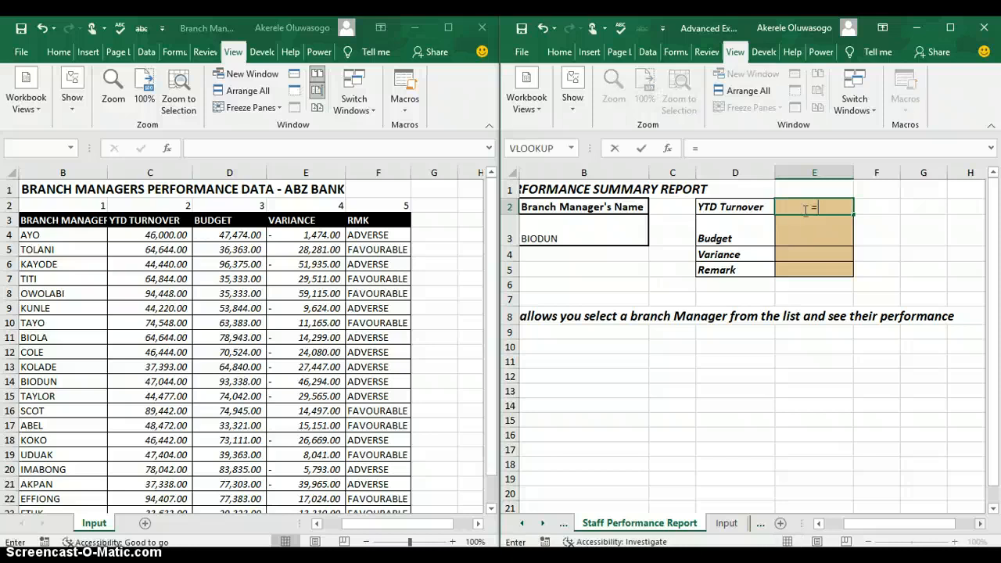
text(look)
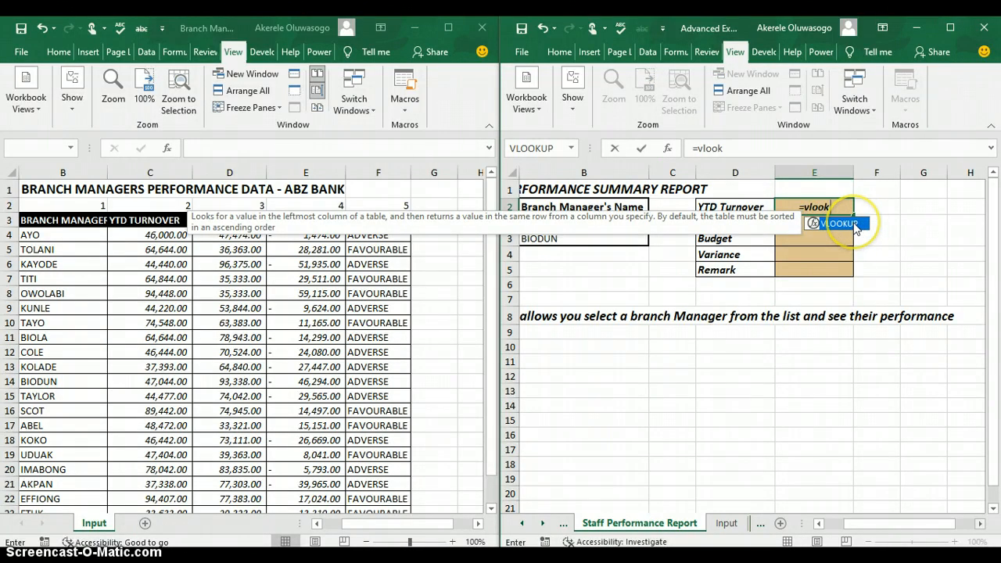
double_click(857, 225)
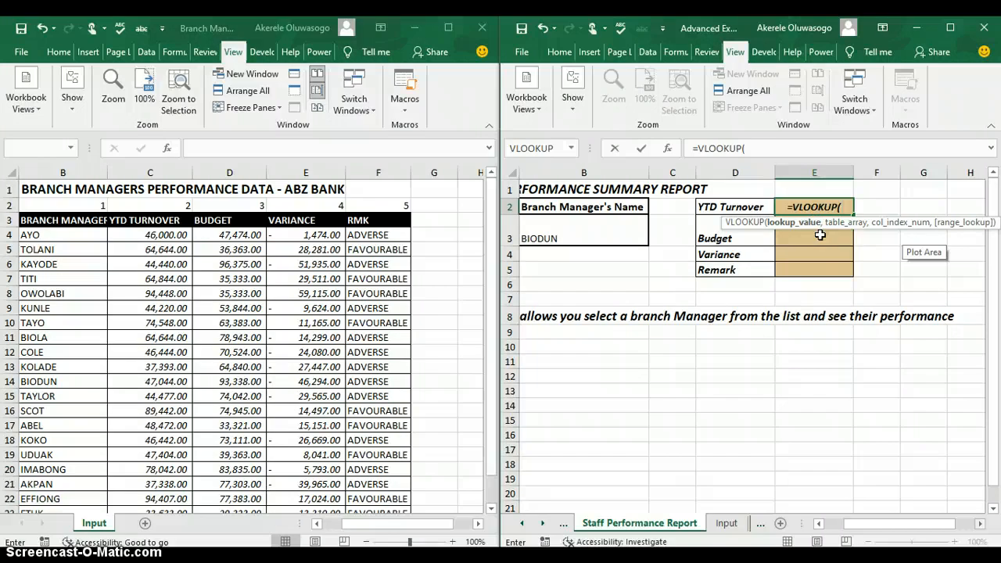
click(593, 228)
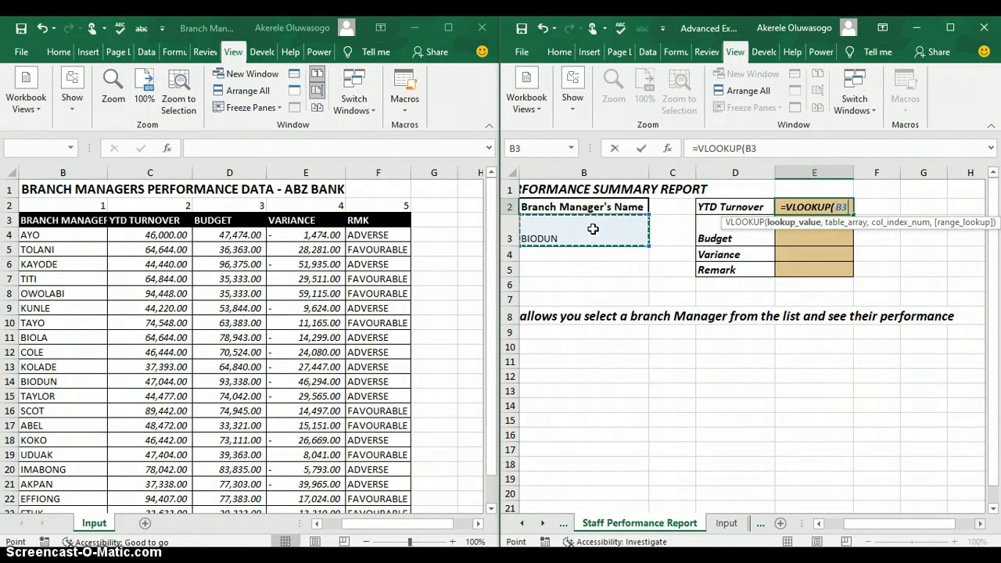
text(,)
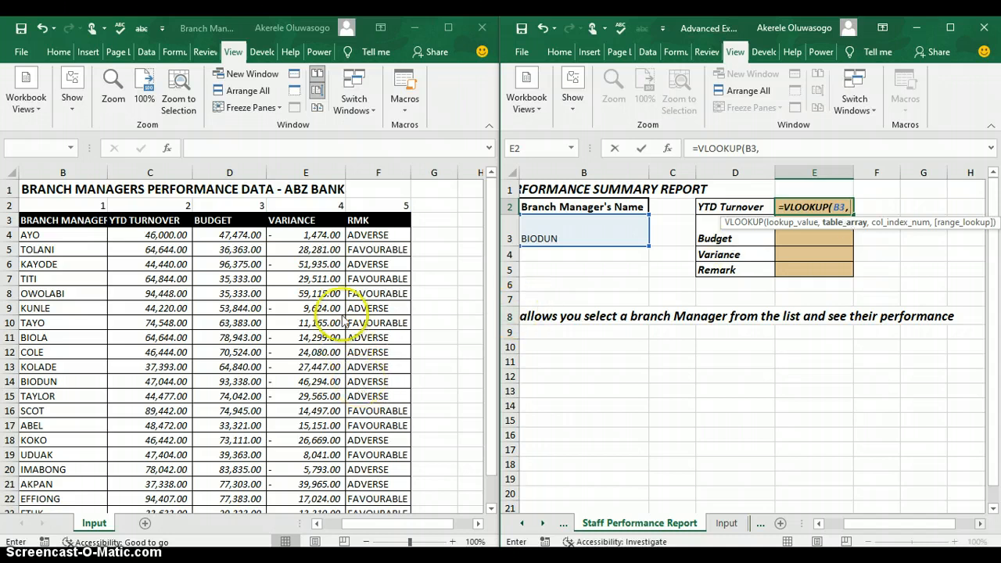
- Select the PerformanceData table, B3:F3 down to the last row, as the lookup range
click(318, 523)
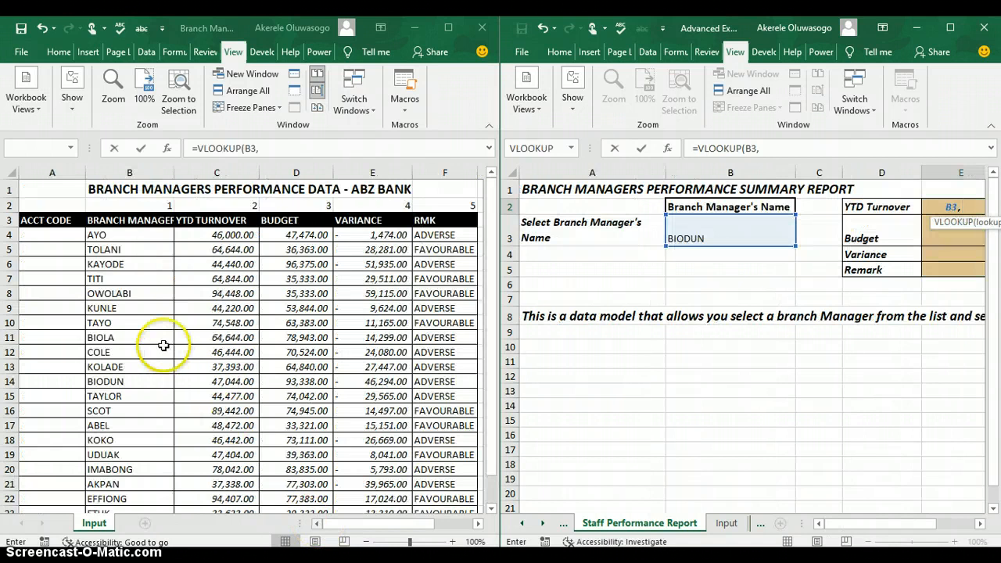
click(117, 221)
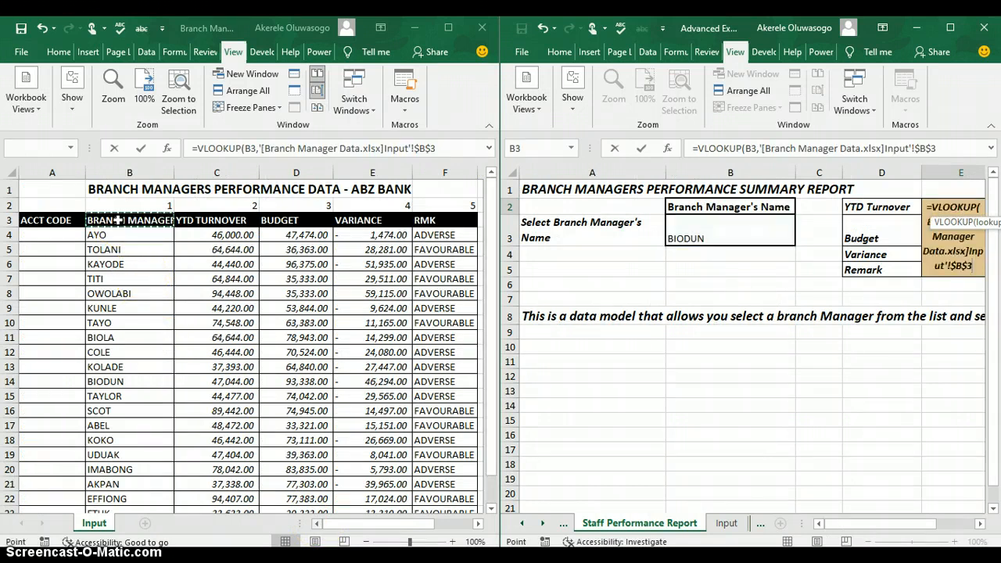
drag(118, 220, 440, 223)
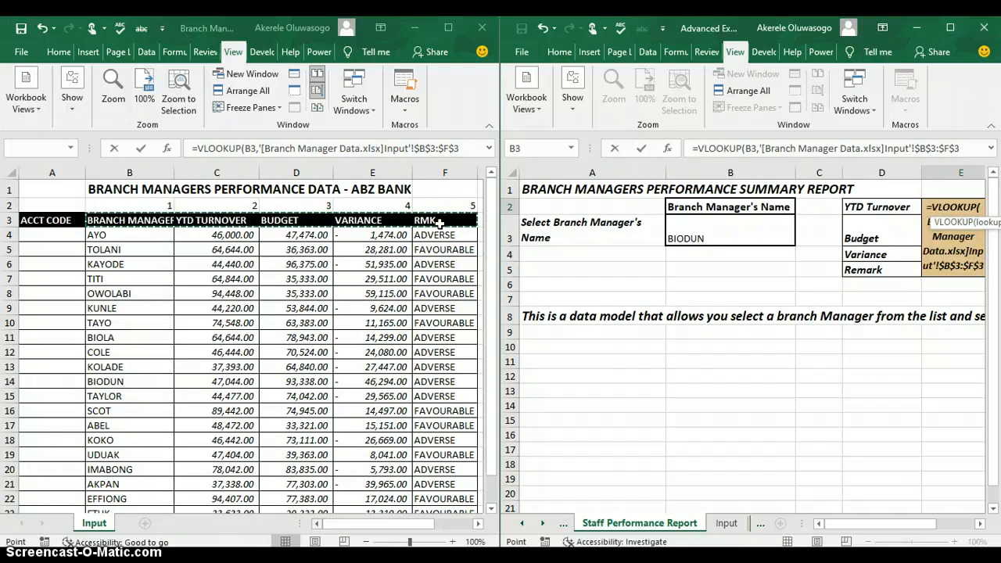
key(ctrl+shift+Down)
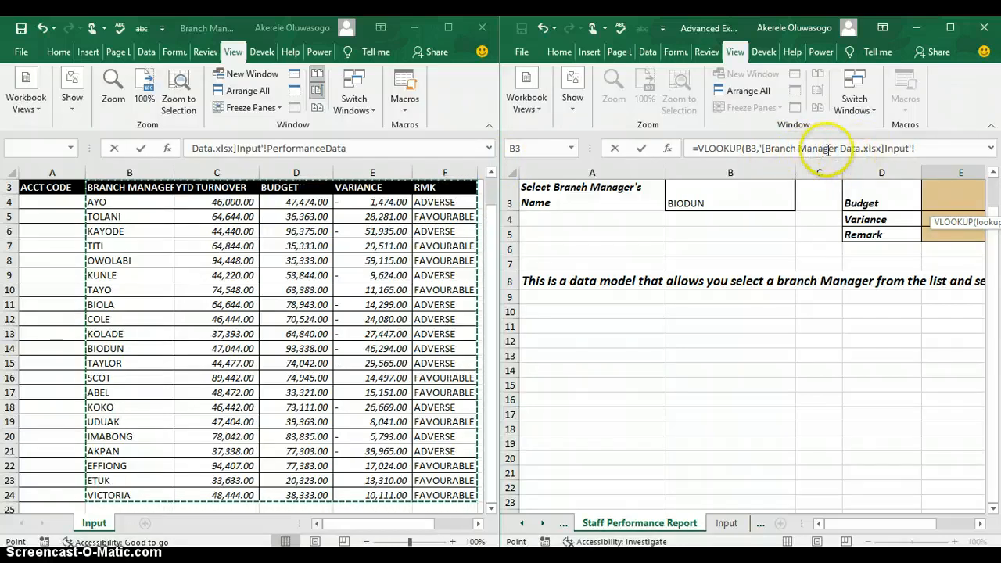
- Finish the E2 VLOOKUP with column 2 and exact match 0, returning 47,044.00
click(772, 148)
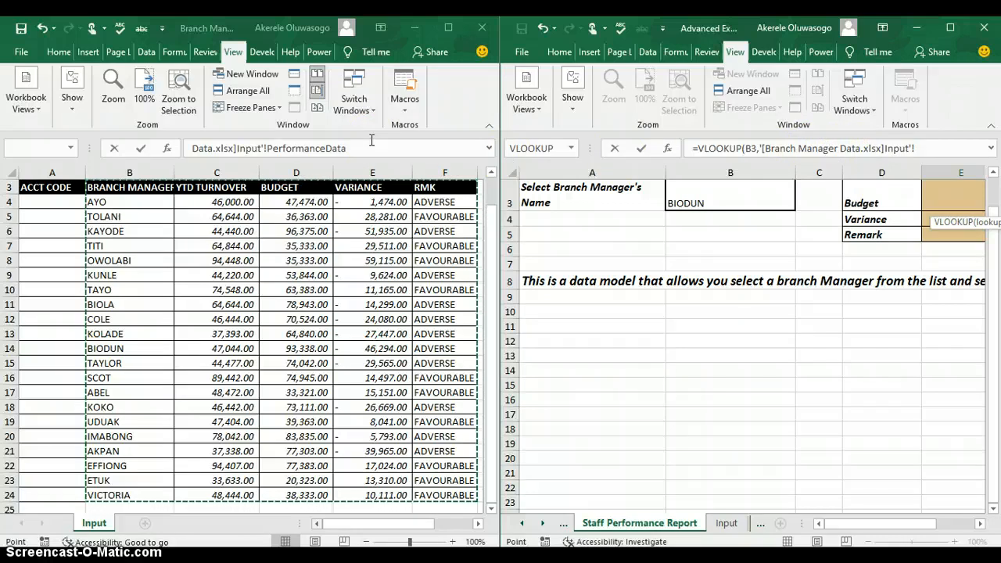
text(,)
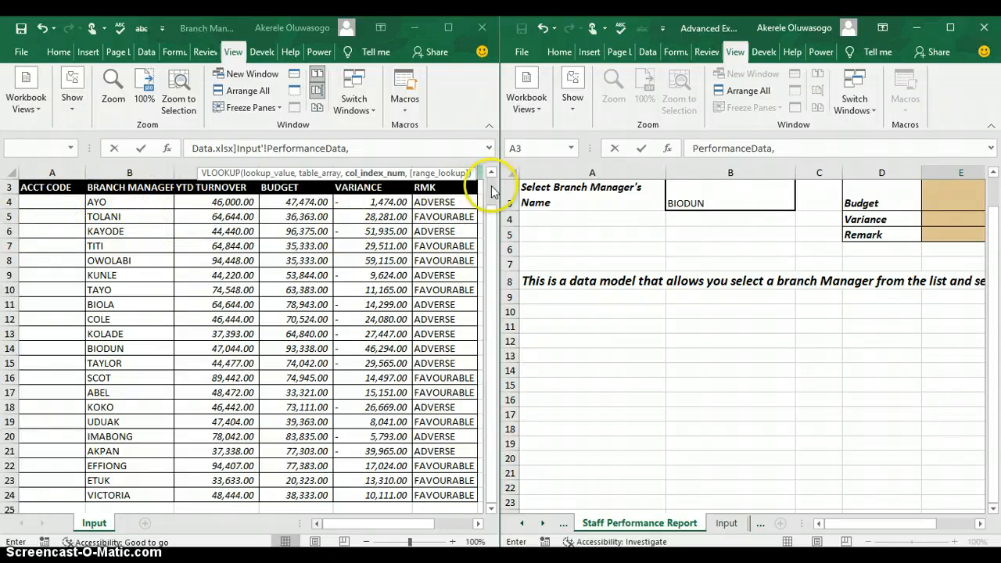
scroll(493, 192, up, 1)
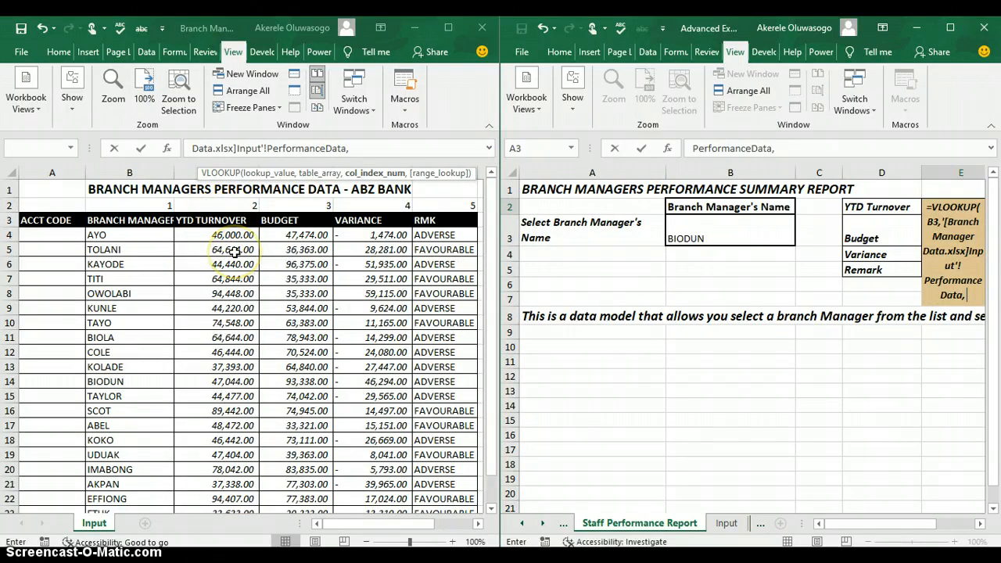
text(2)
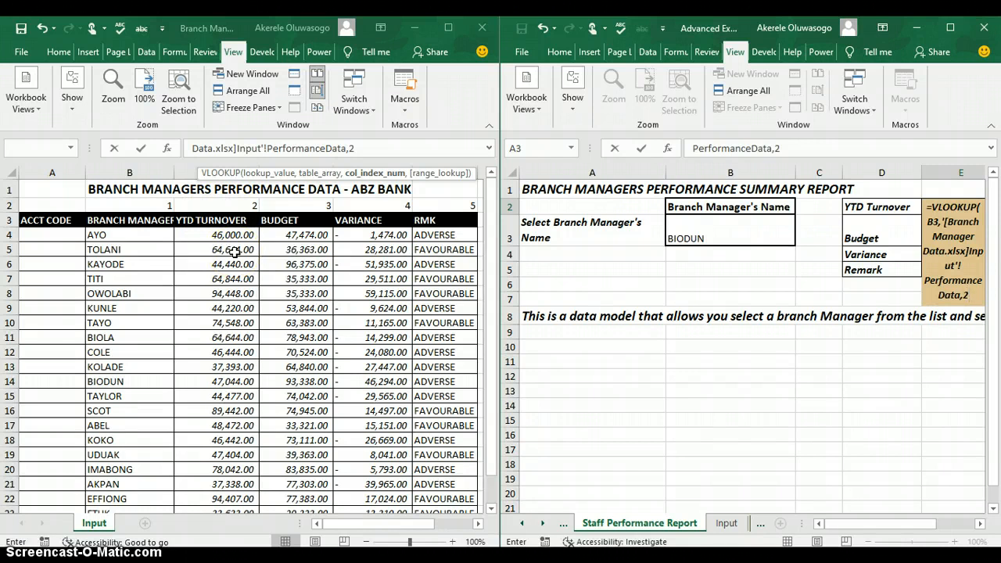
text(,)
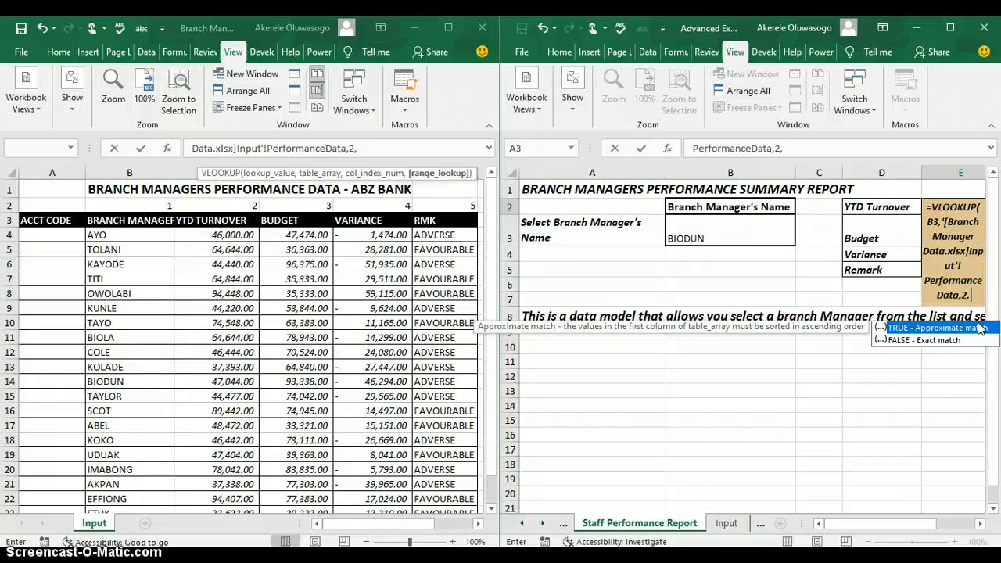
text(0)
key(Return)
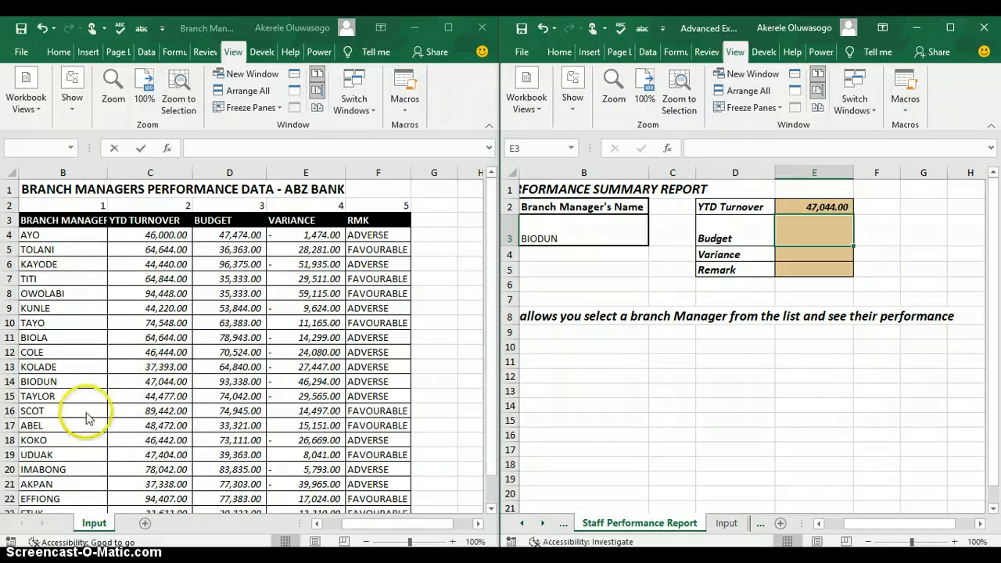
click(50, 384)
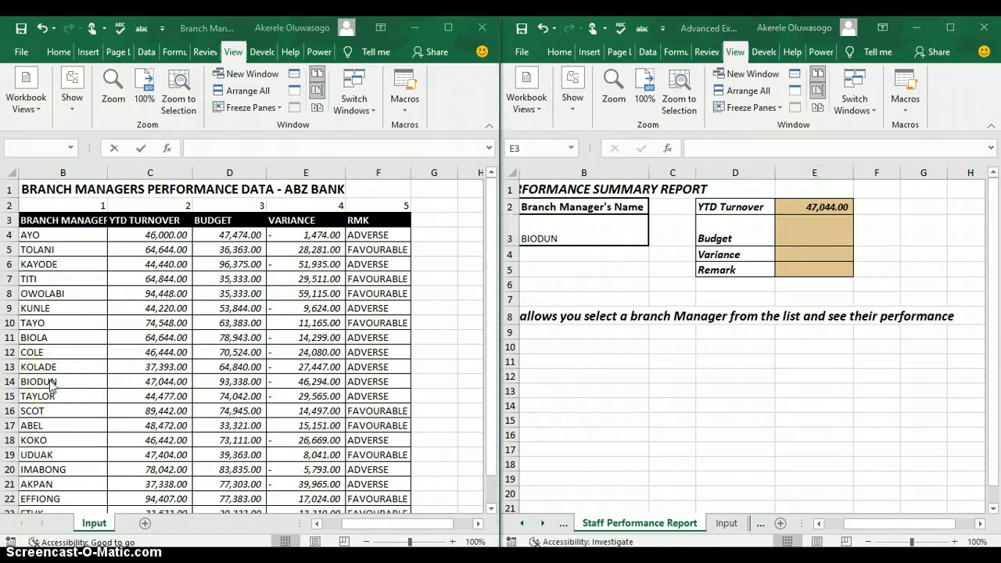
click(171, 379)
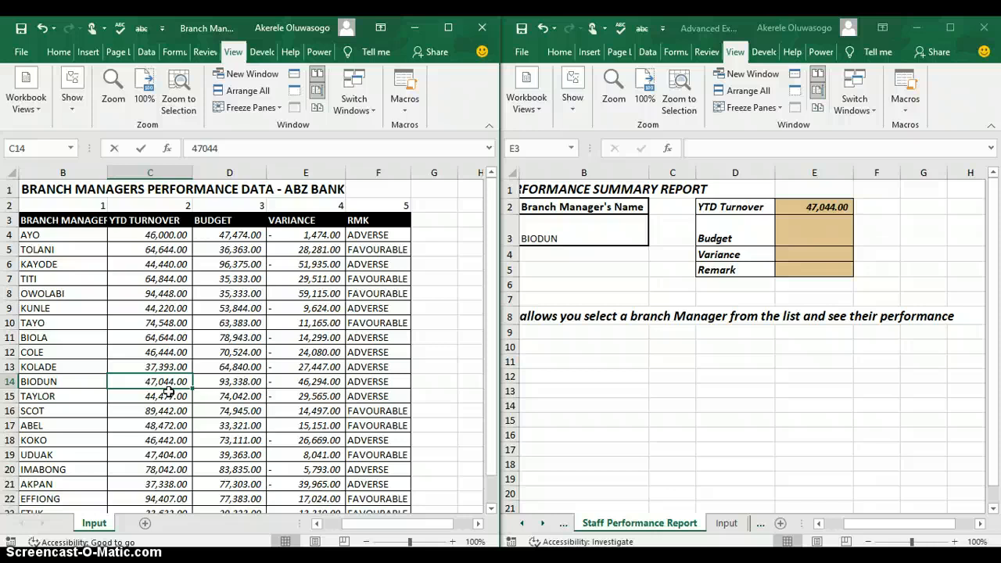
click(833, 224)
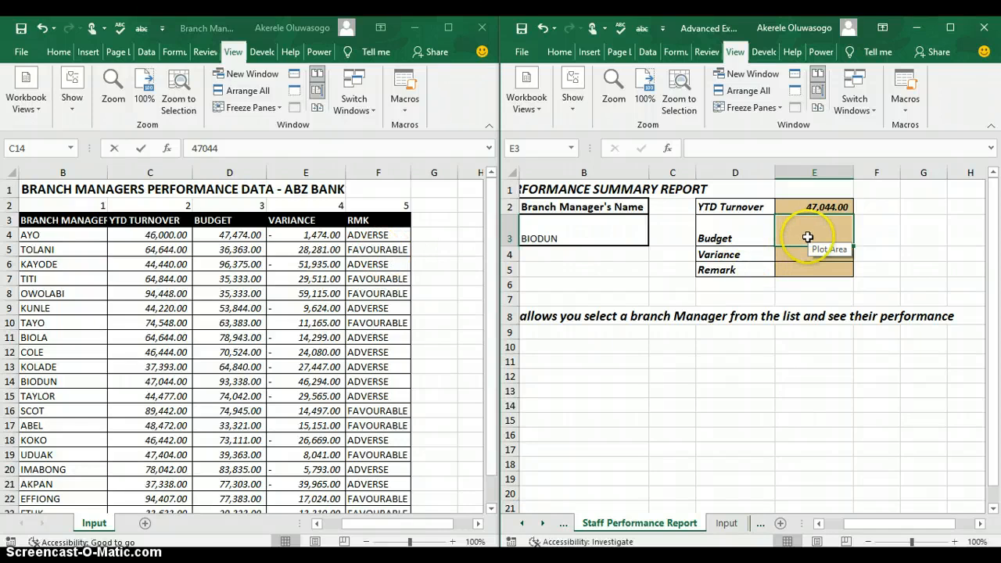
- In E3, start =VLOOKUP(B3, with the PerformanceData table from Branch Manager Data.xlsx as range
text(=vloo)
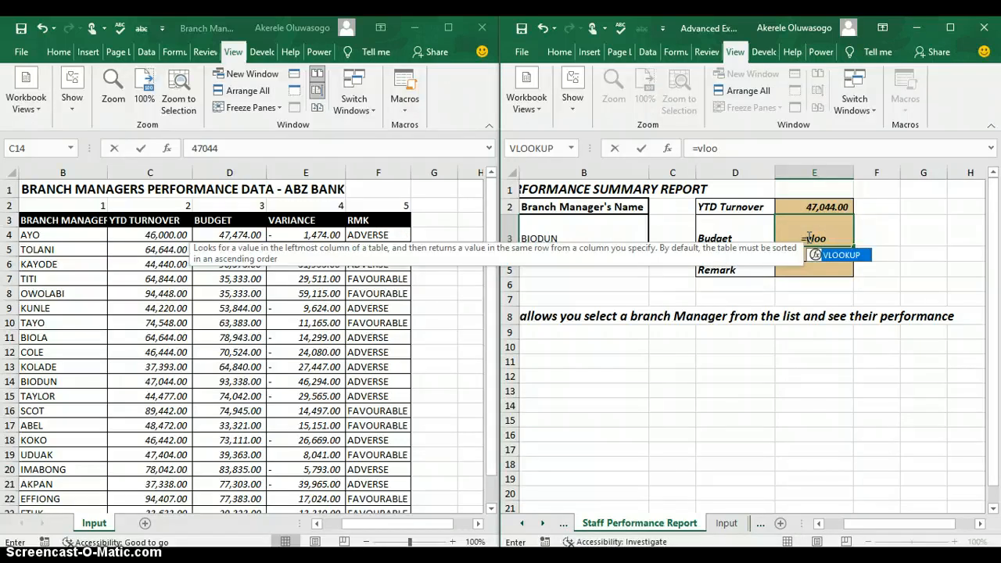
key(Tab)
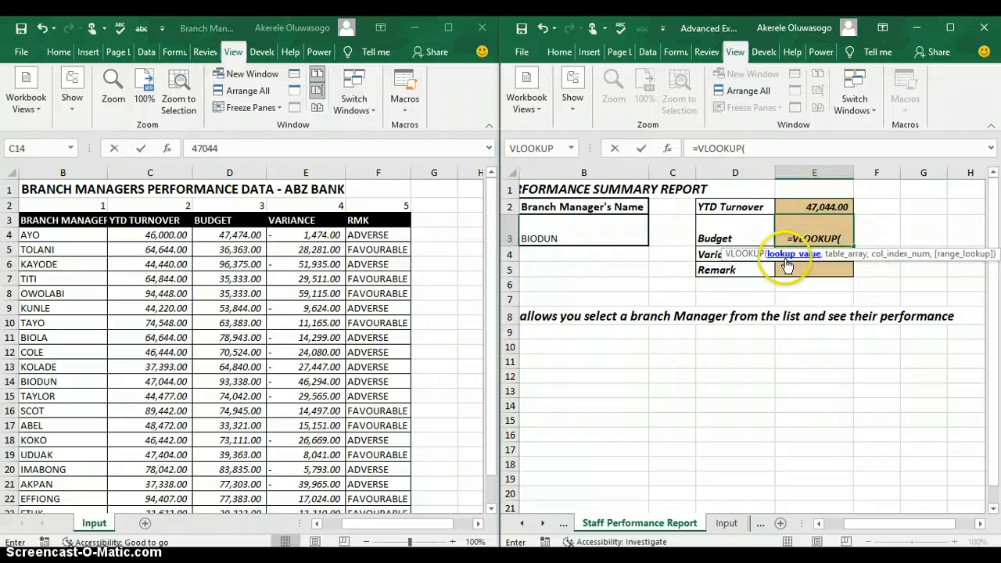
click(609, 231)
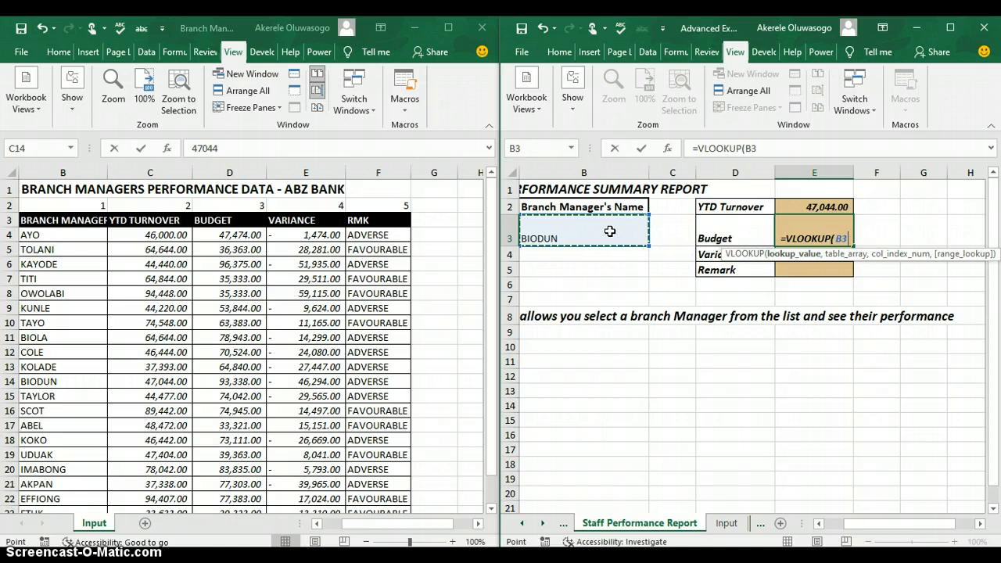
text(,)
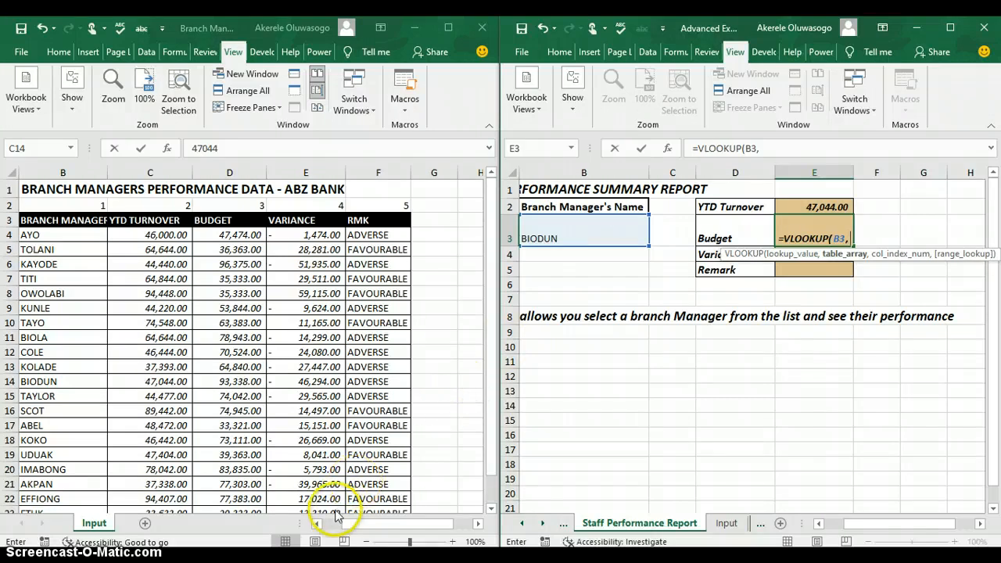
drag(318, 528, 307, 527)
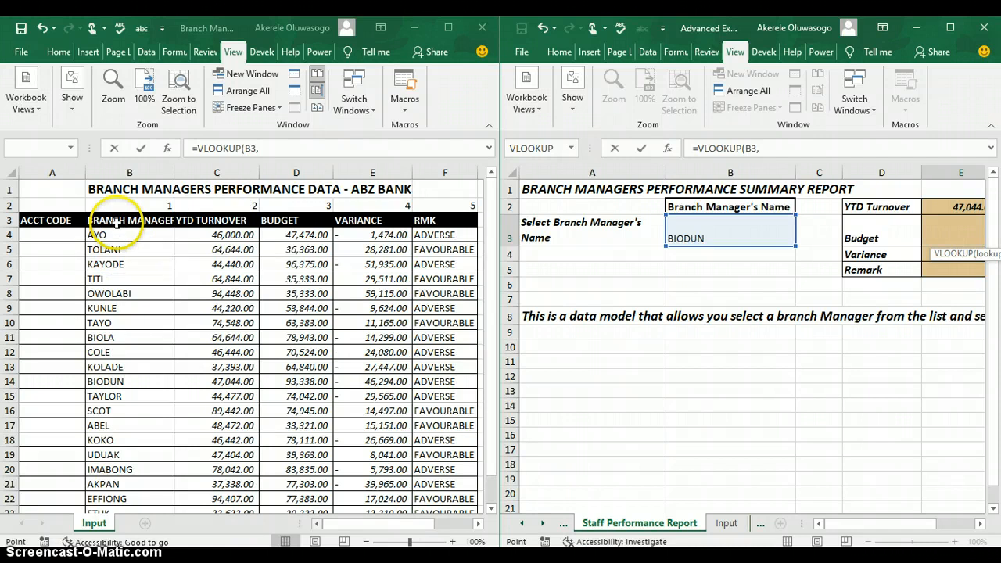
drag(117, 222, 454, 223)
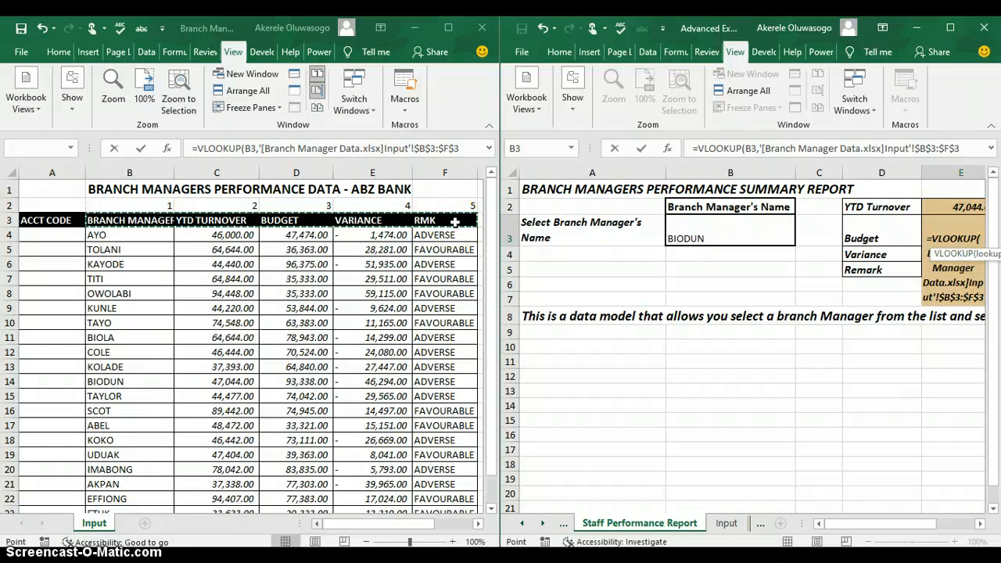
key(ctrl+shift+Down)
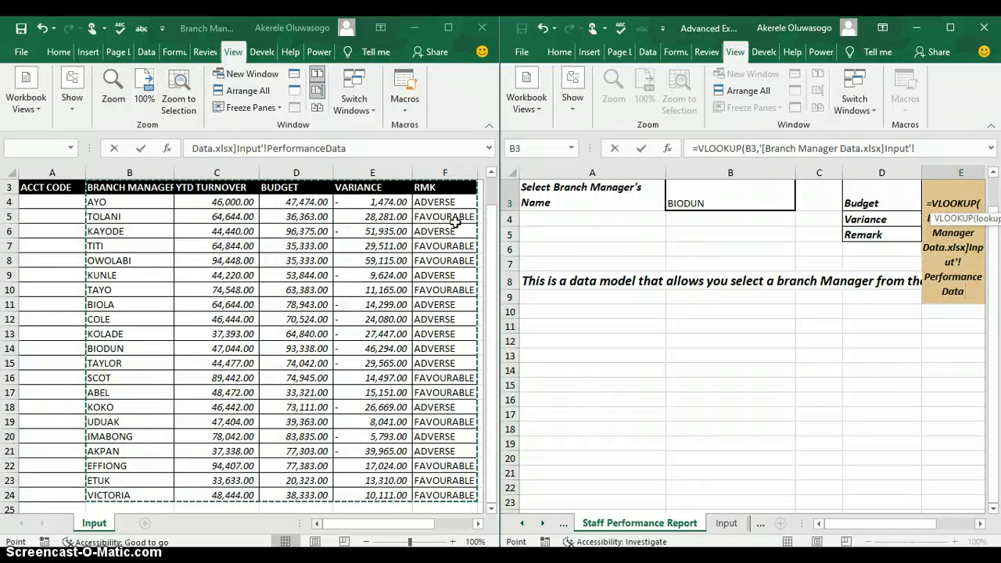
- Finish the E3 VLOOKUP with column 3 and exact match 0, returning 93,338.00
text(,)
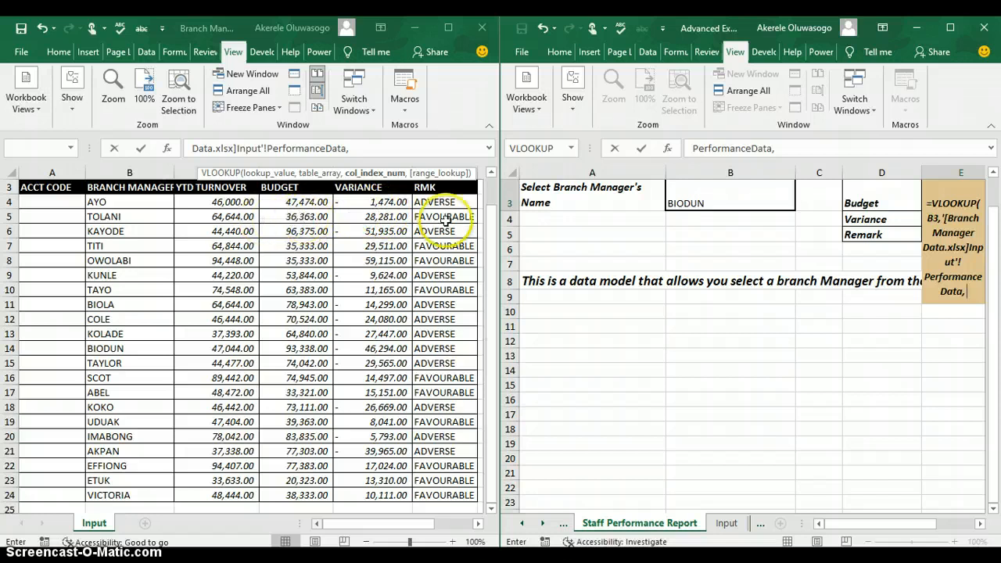
scroll(505, 211, up, 1)
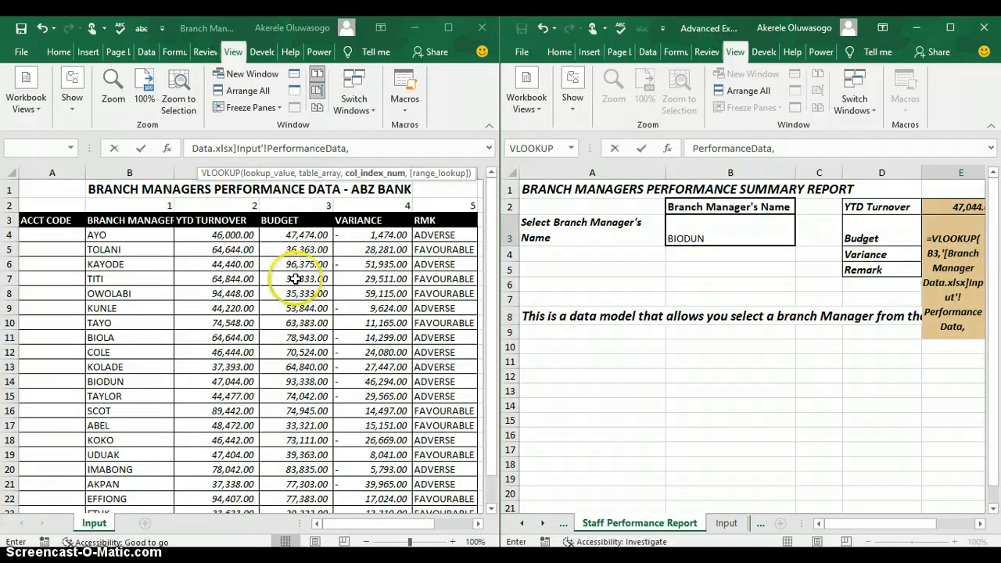
text(3)
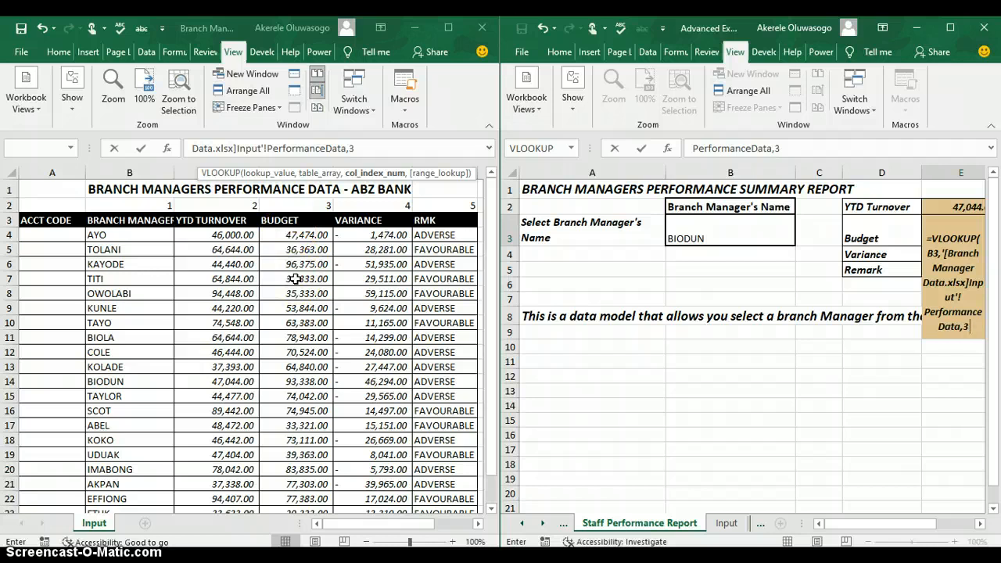
text(,)
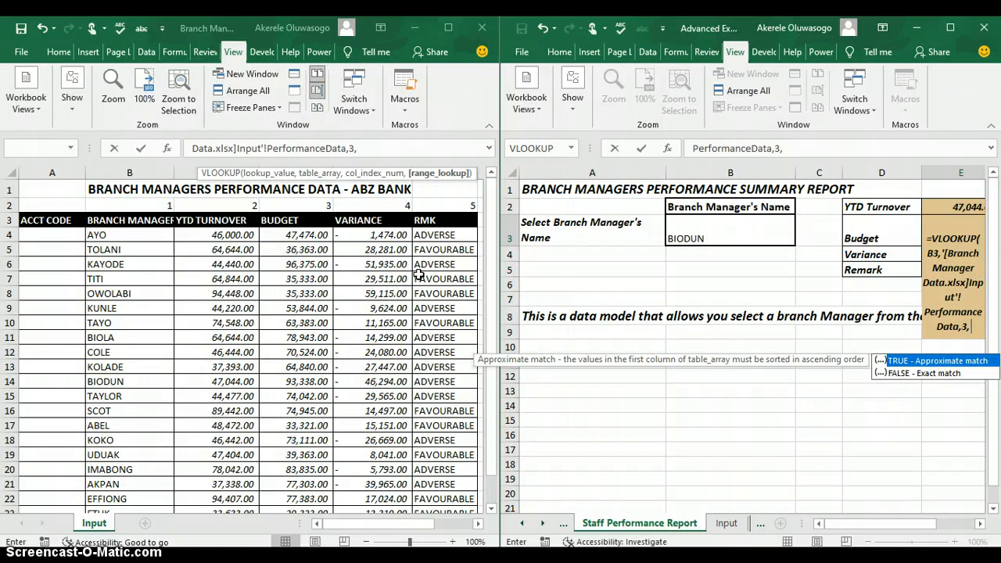
text(0)
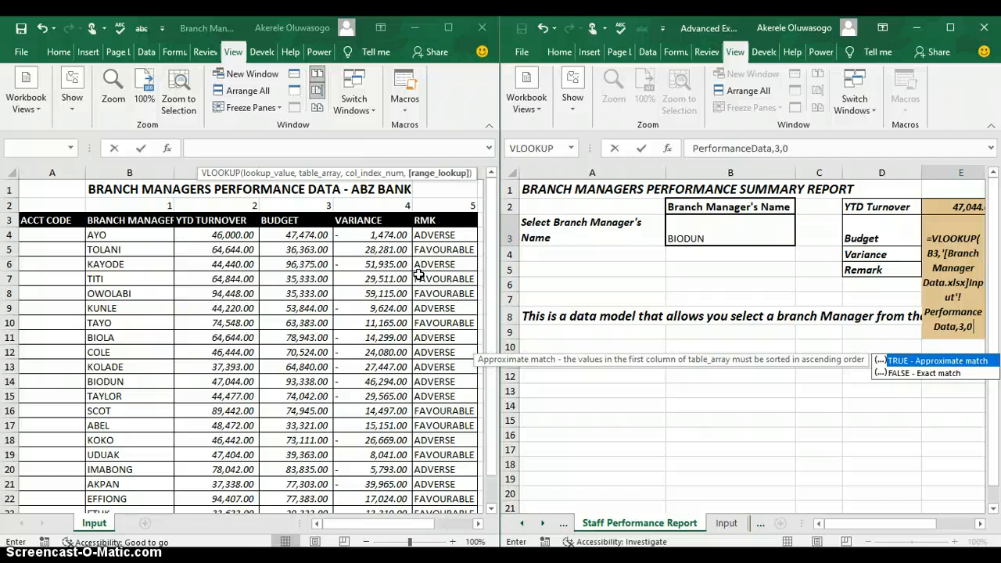
key(Return)
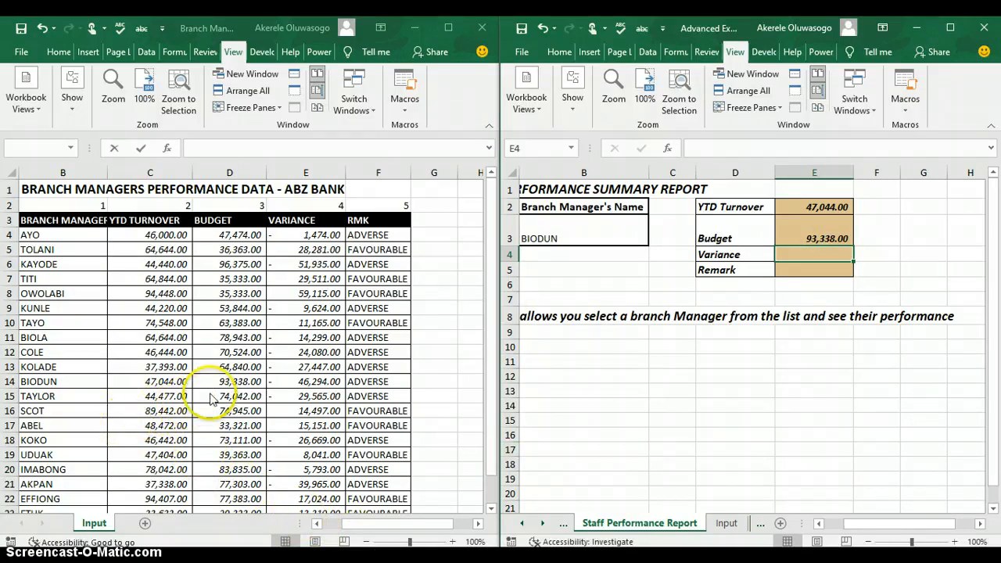
click(186, 381)
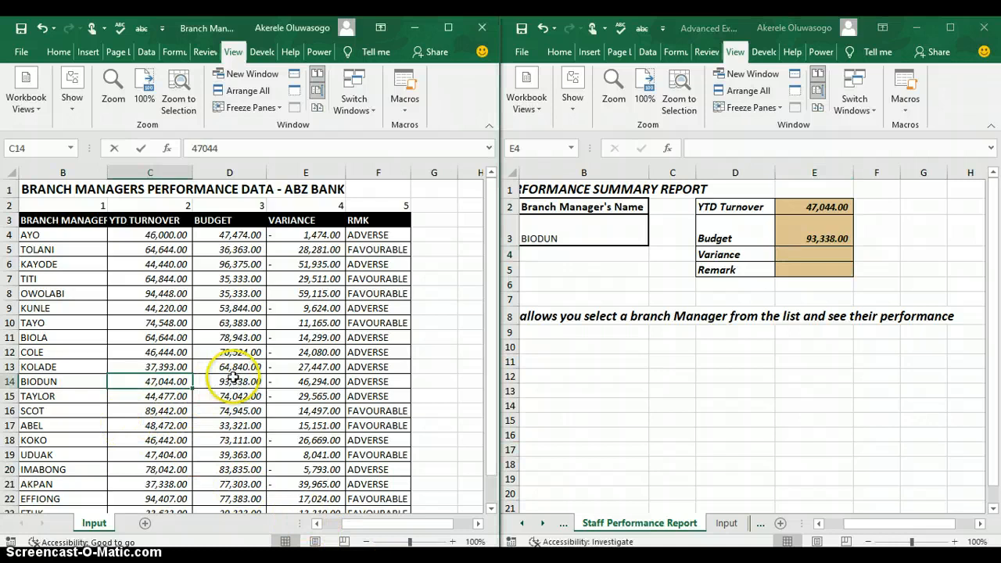
click(233, 380)
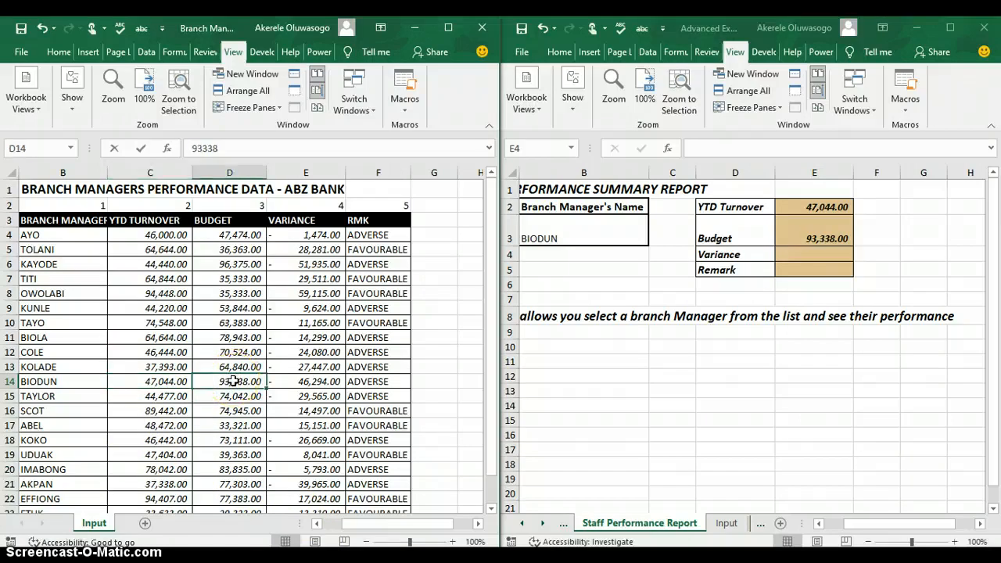